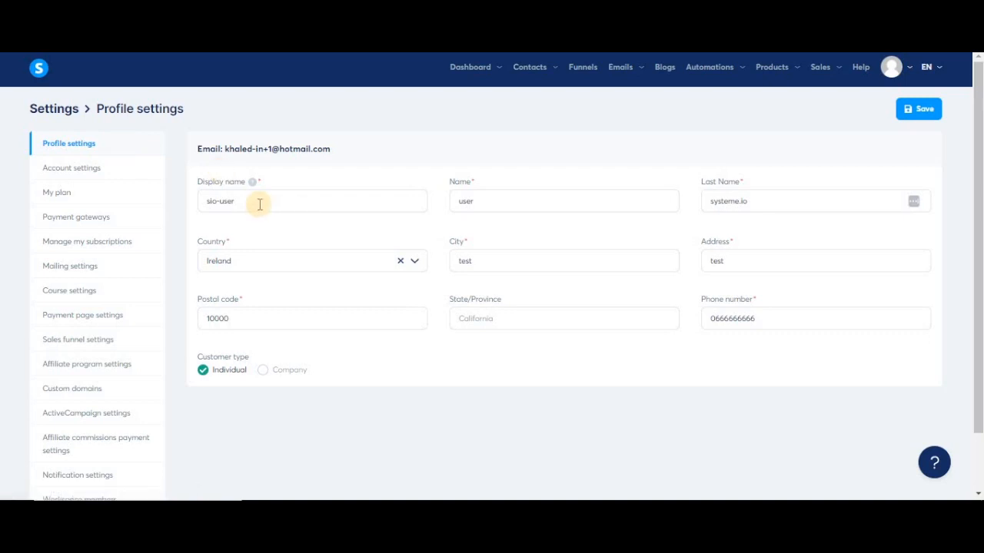
- Look over the profile details and set the customer type to Company
triple_click(220, 201)
left_click(485, 200)
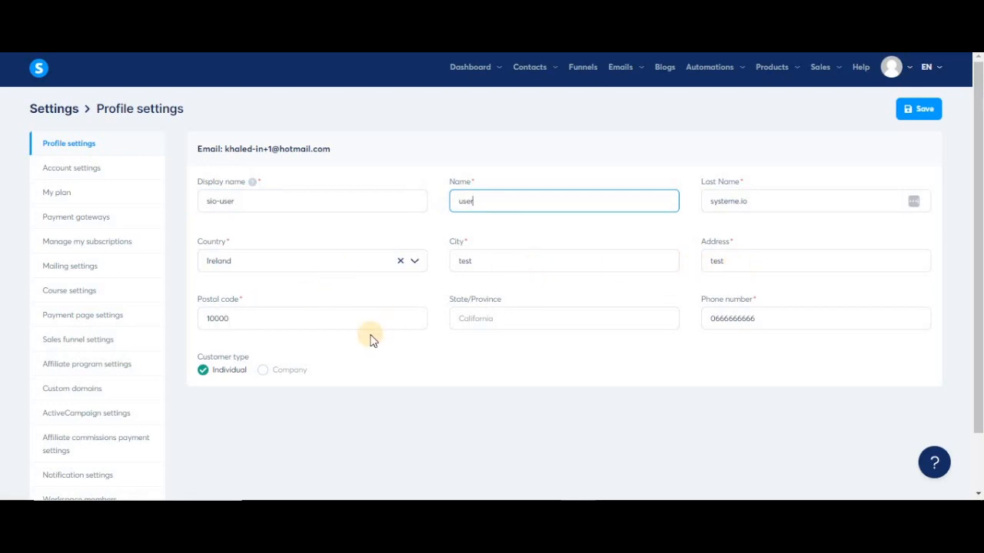
left_click(282, 374)
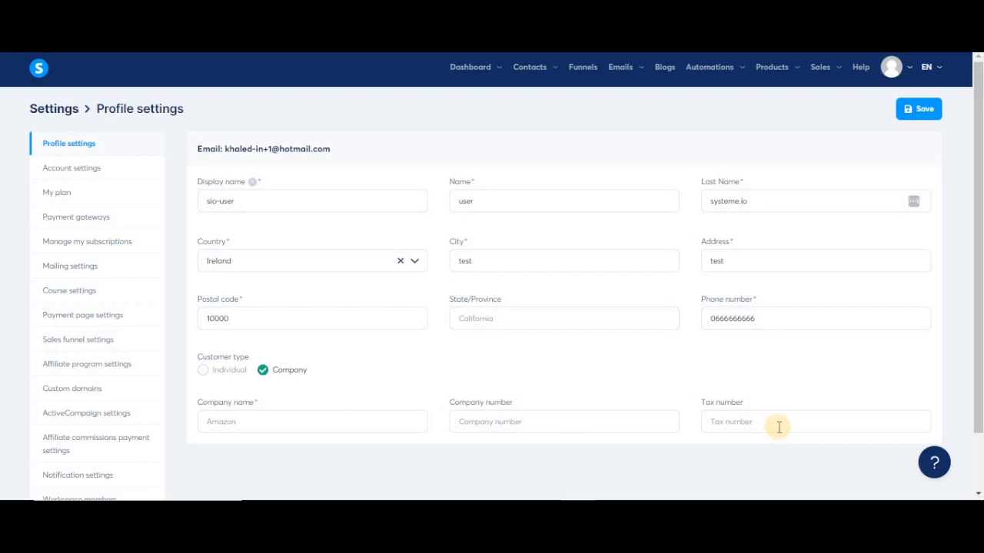
- Check the account settings and show the annual billing prices on the My plan page
left_click(88, 167)
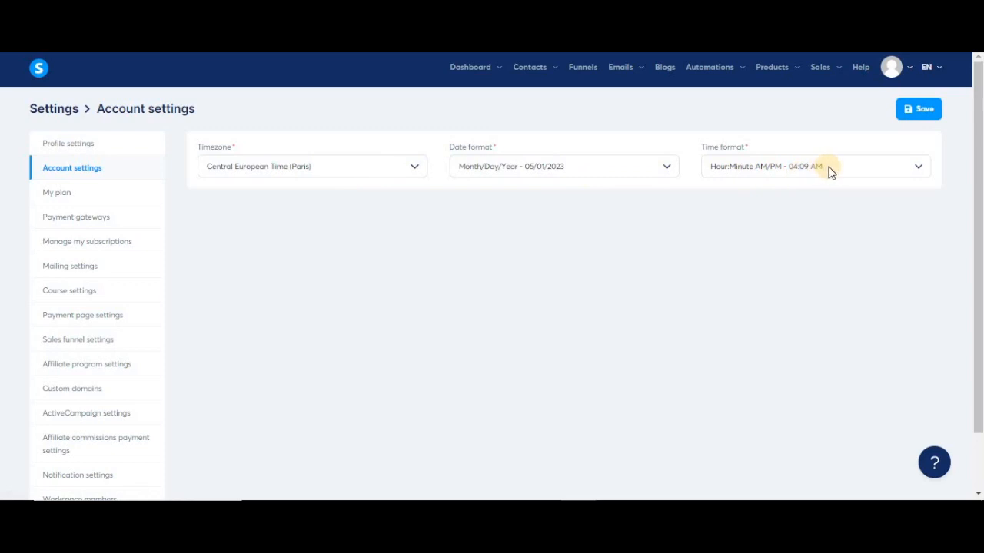
left_click(80, 193)
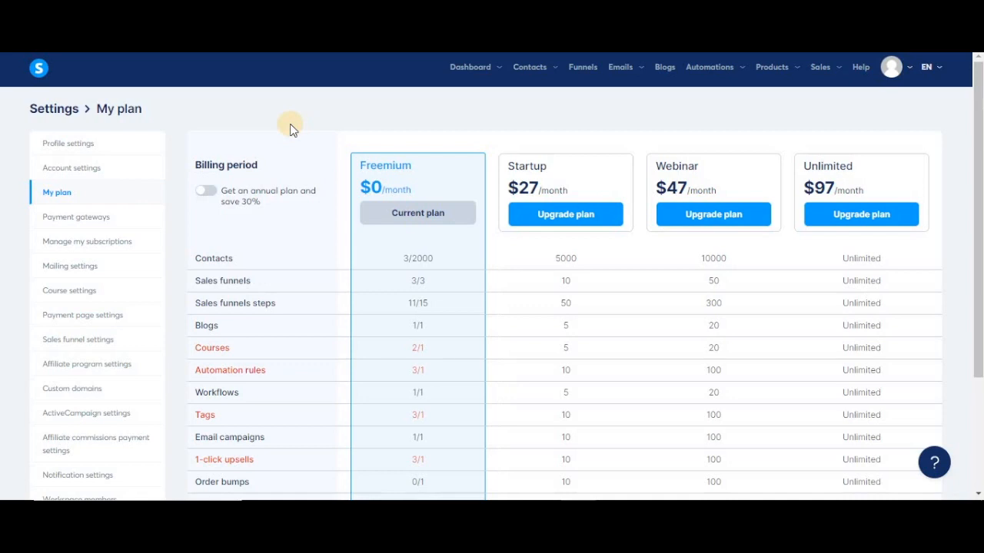
left_click(206, 192)
left_click(206, 192)
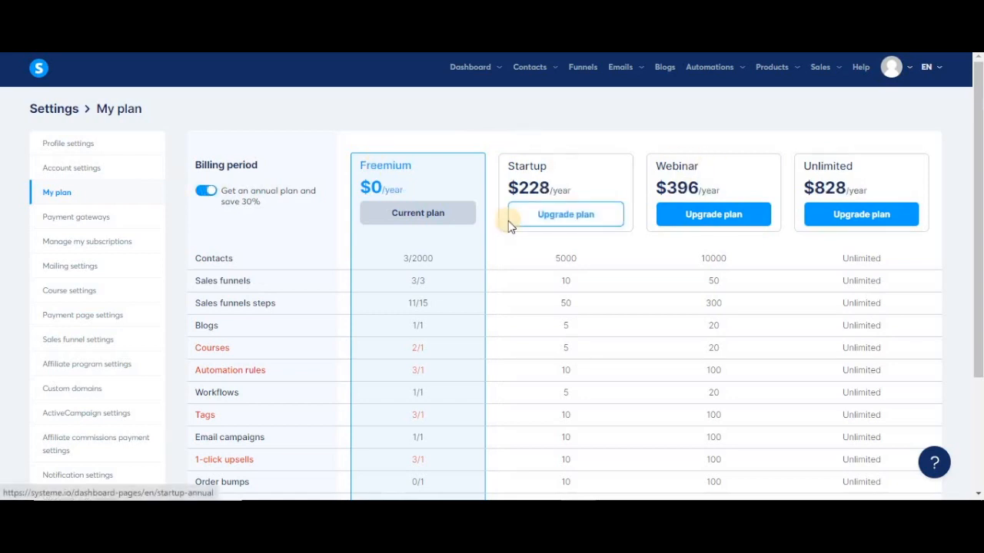
- Examine the feature limits in the plan comparison table, especially the Freemium plan's course usage
scroll(508, 220, "down", 3)
scroll(508, 221, "up", 1)
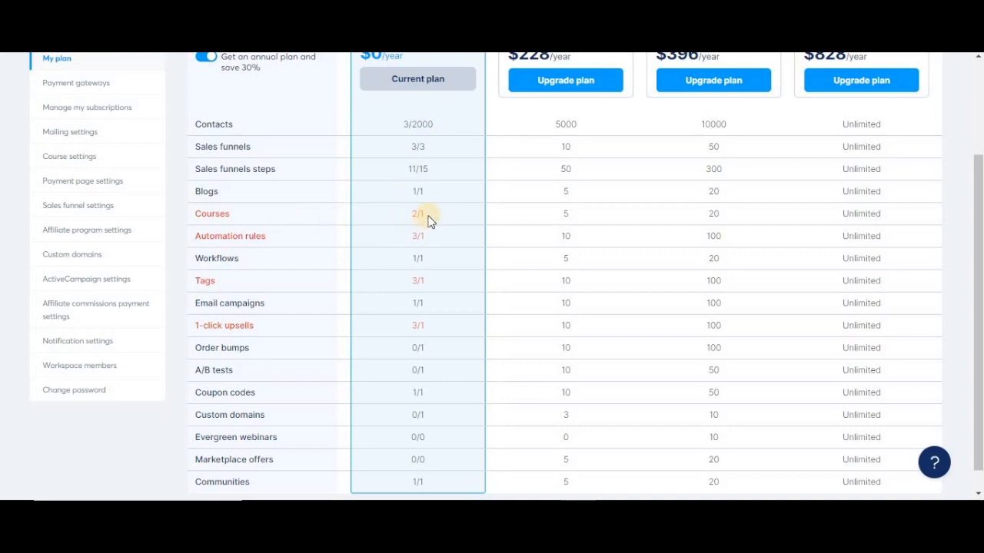
left_click_drag(431, 215, 406, 216)
left_click(445, 215)
scroll(445, 216, "up", 4)
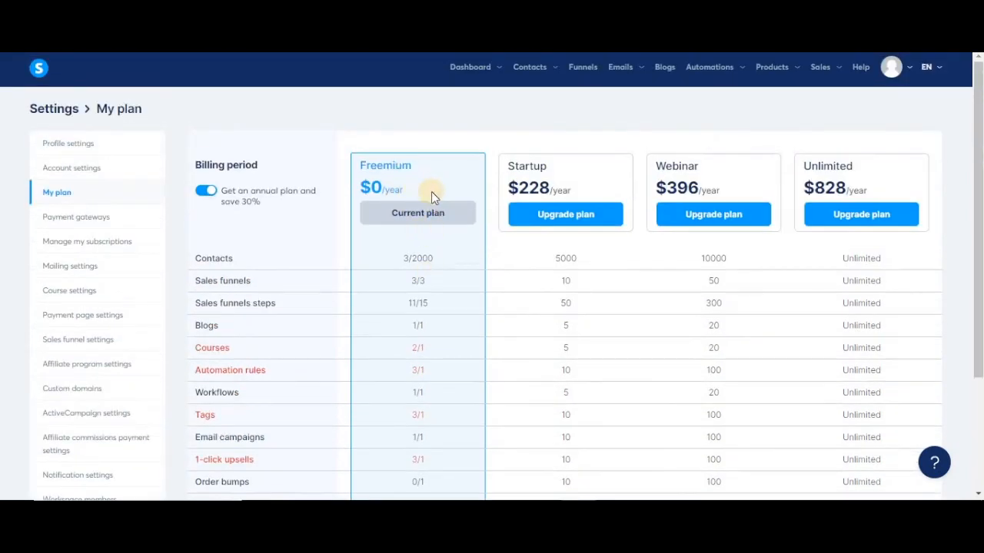
scroll(425, 257, "down", 1)
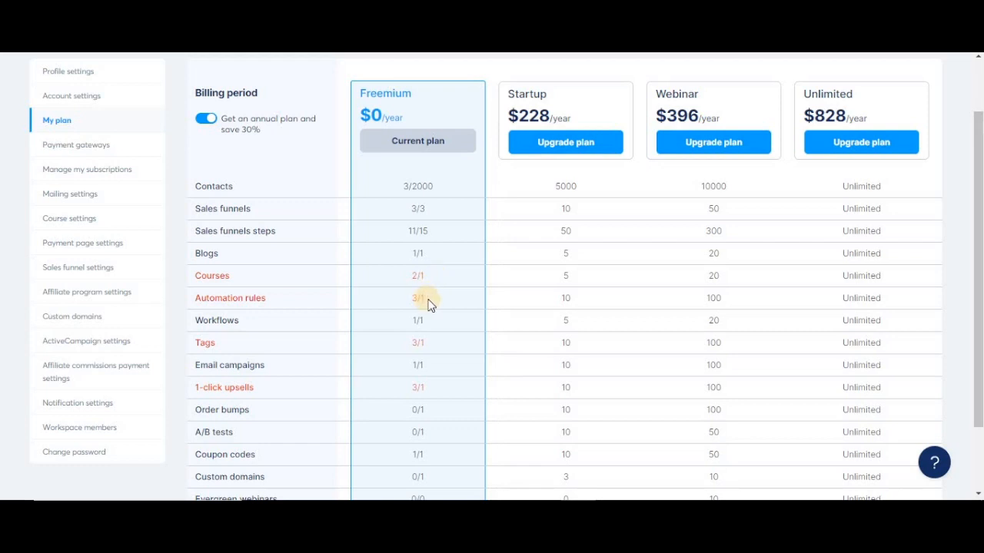
- Review the available payment gateways and the page for managing subscriptions
left_click(86, 145)
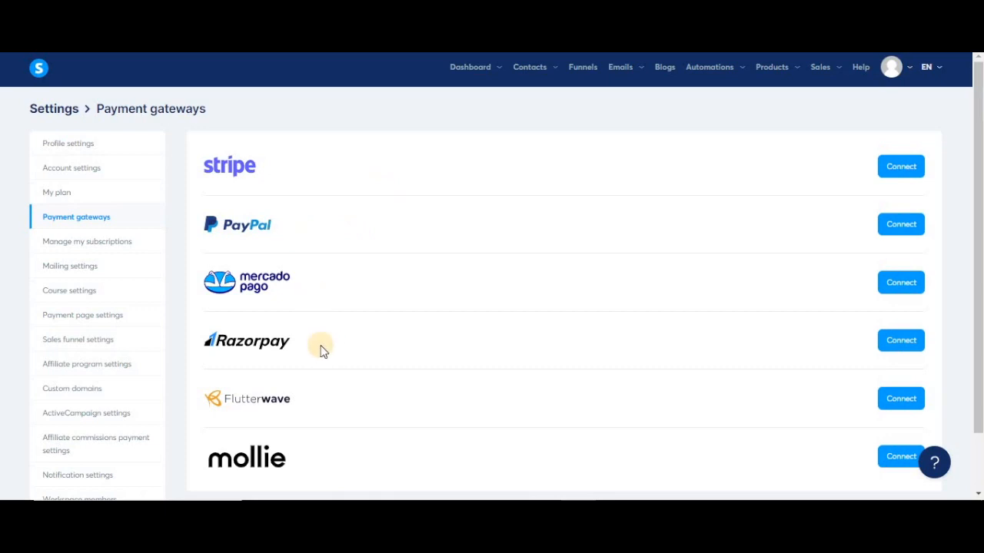
scroll(323, 350, "down", 1)
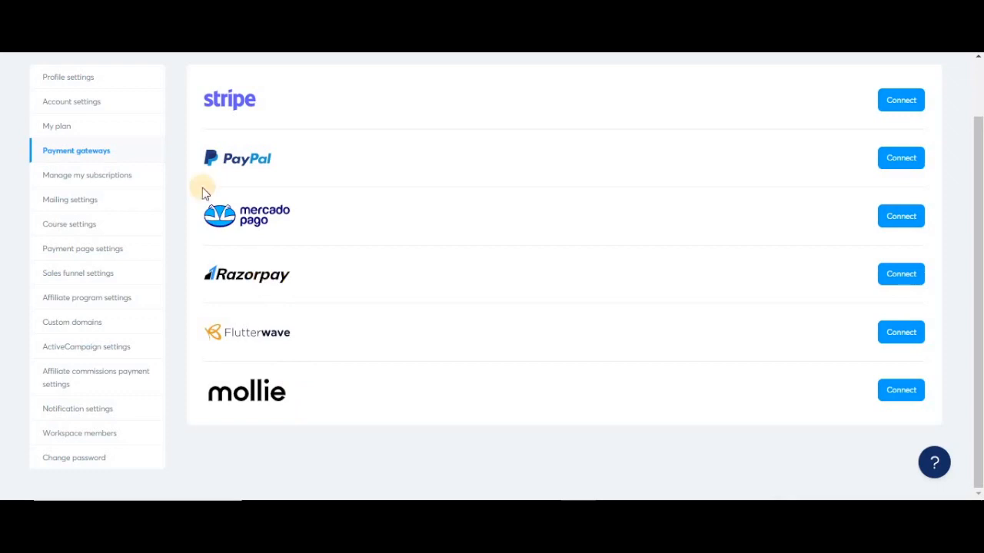
left_click(144, 182)
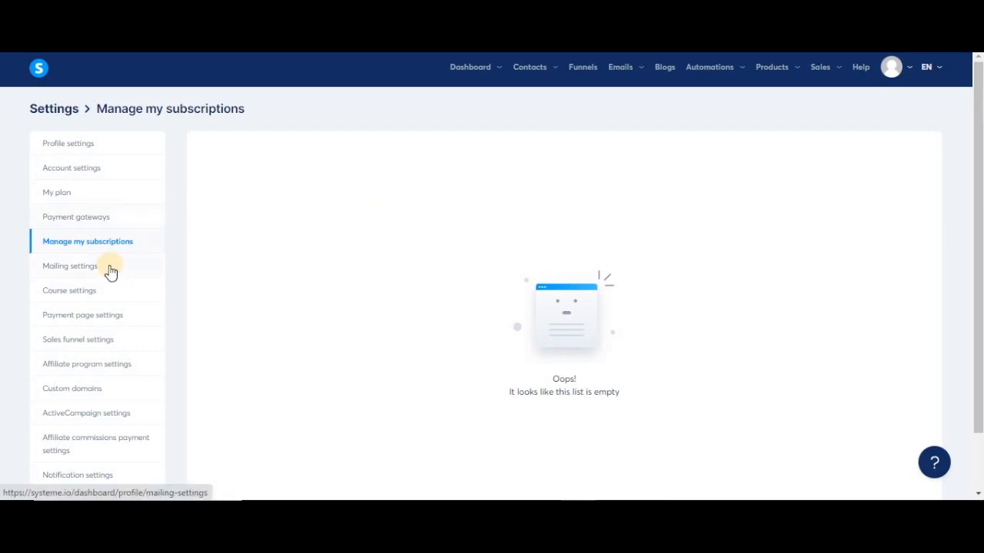
- Open the mailing settings and inspect the option for using an own SendGrid API key, leaving it turned off
left_click(70, 266)
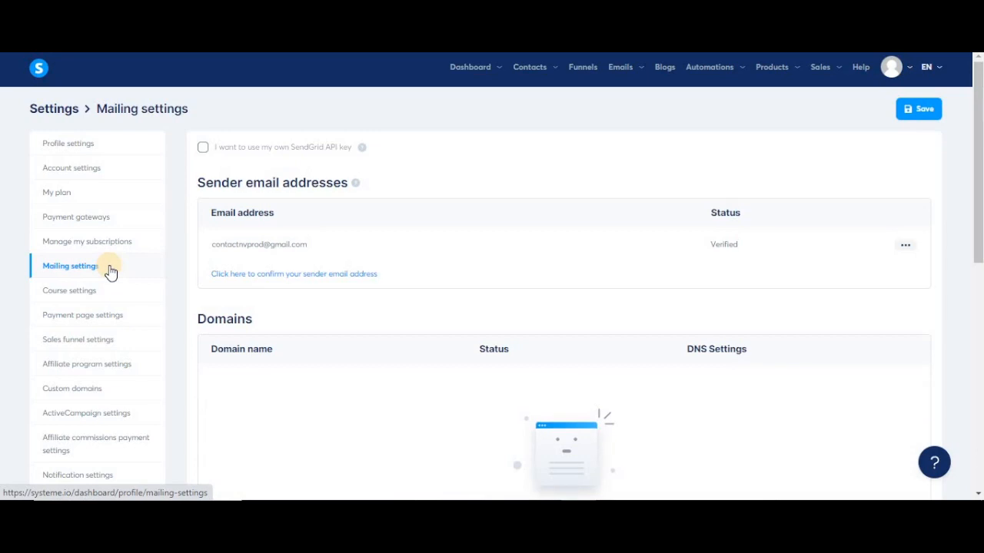
left_click(233, 153)
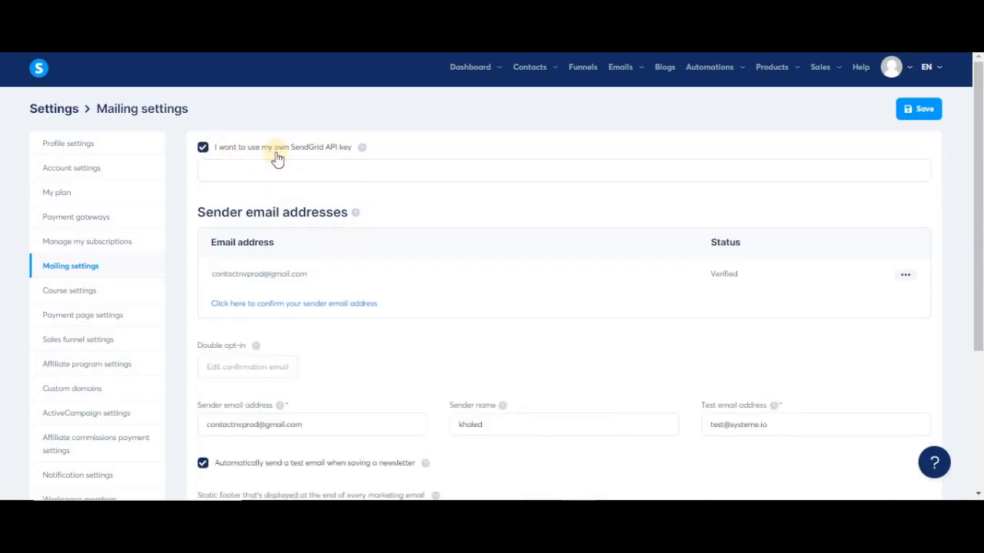
left_click(416, 174)
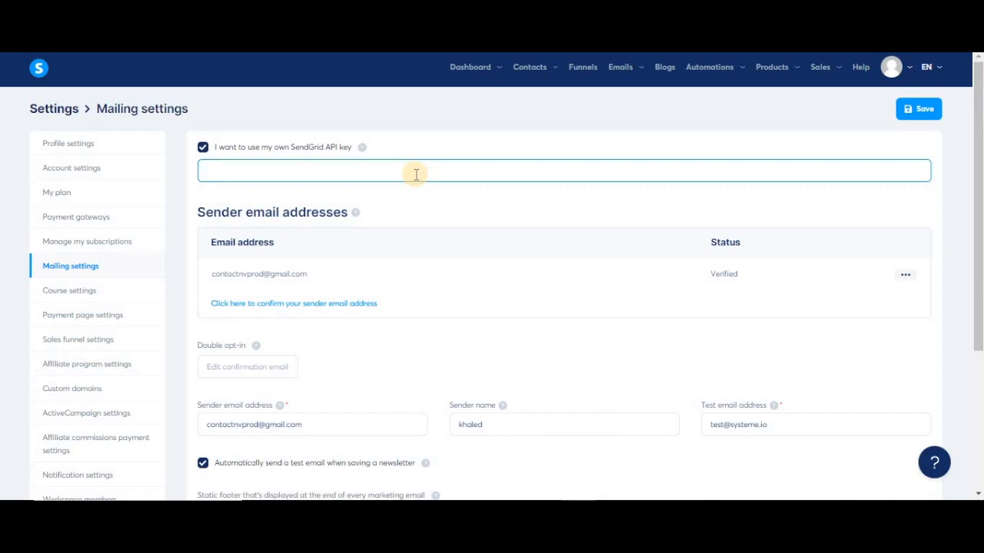
left_click(289, 123)
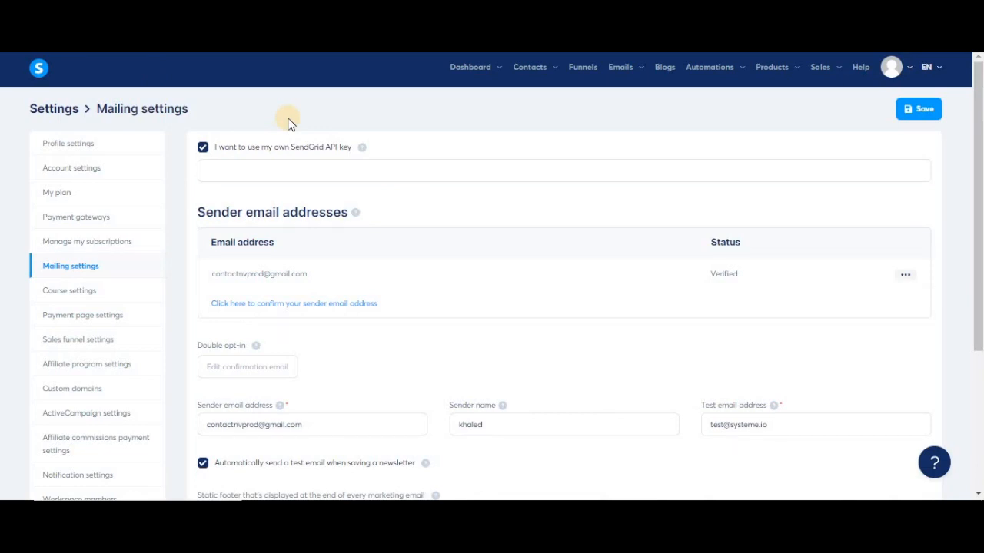
left_click(373, 176)
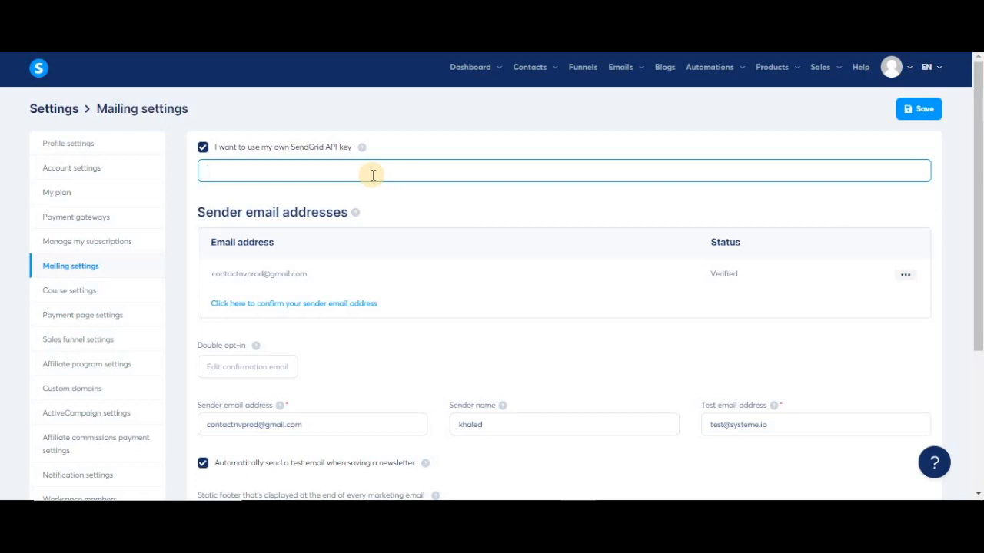
left_click(203, 147)
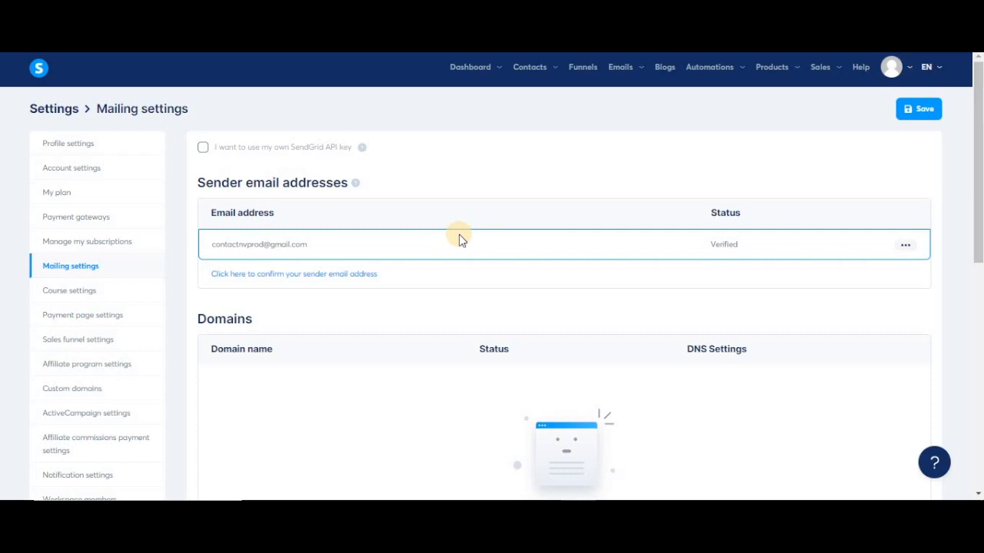
- Set up domain authentication for example.com in the mailing settings
scroll(459, 235, "down", 2)
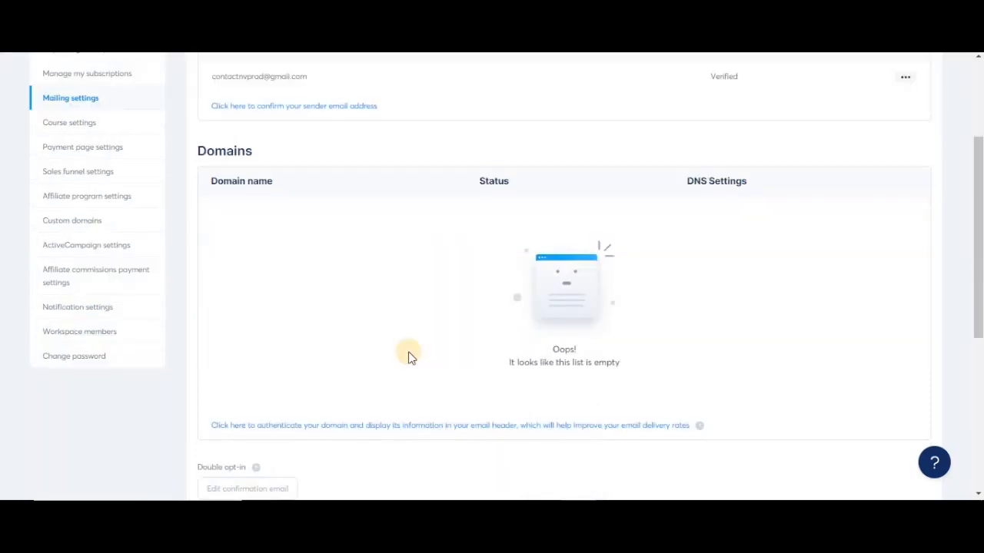
left_click(377, 429)
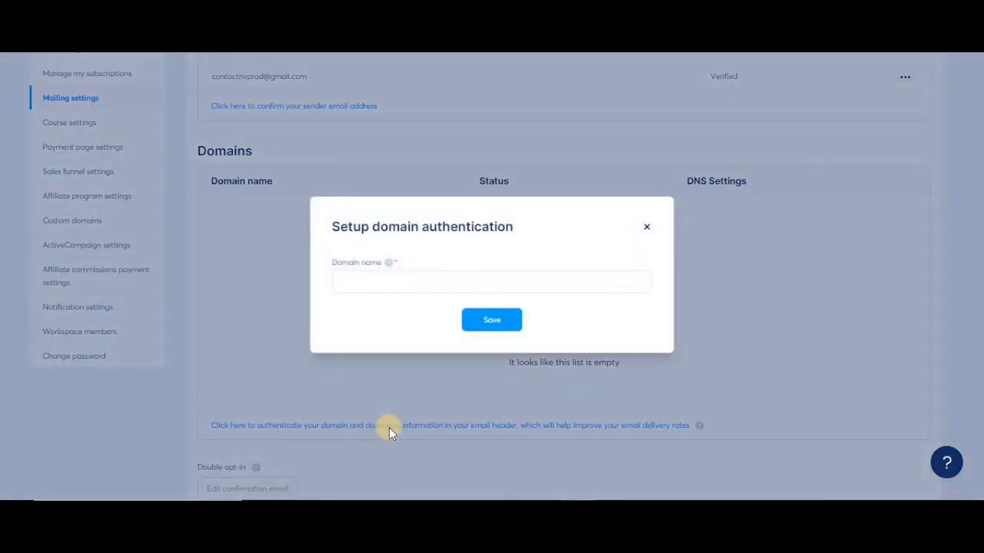
left_click(448, 281)
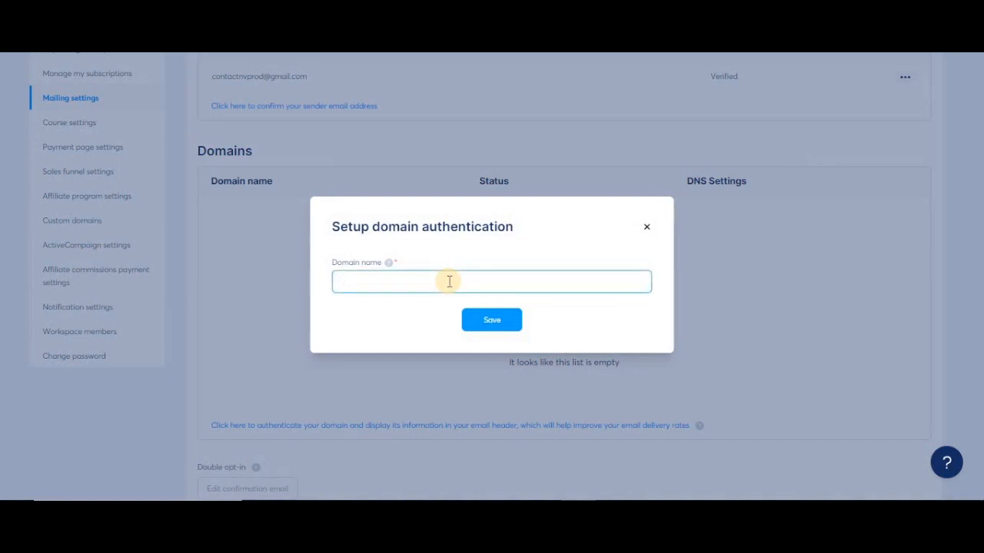
type("example.com")
key("Return")
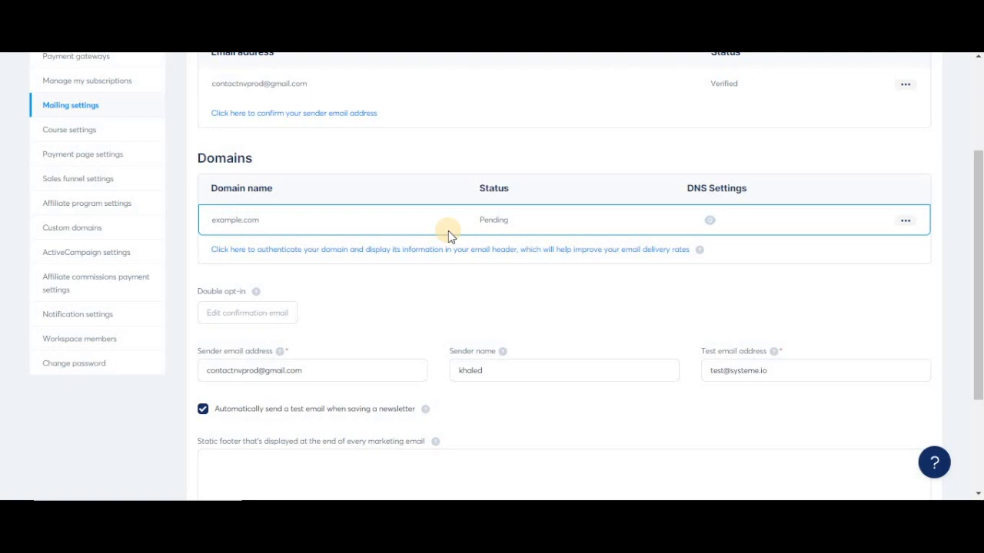
- Check the status and DNS setup instructions of the example.com domain, and close the instructions
left_click_drag(516, 221, 477, 220)
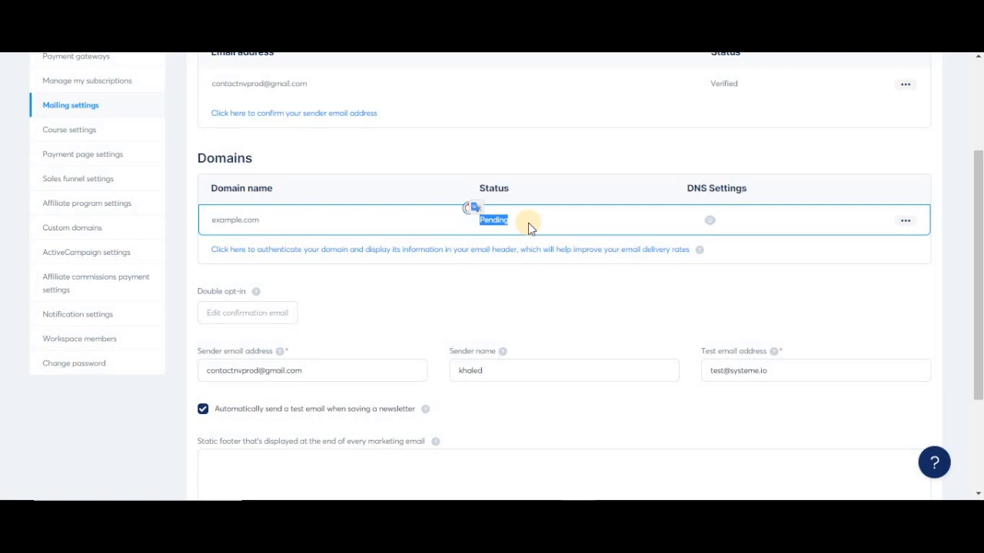
left_click(710, 221)
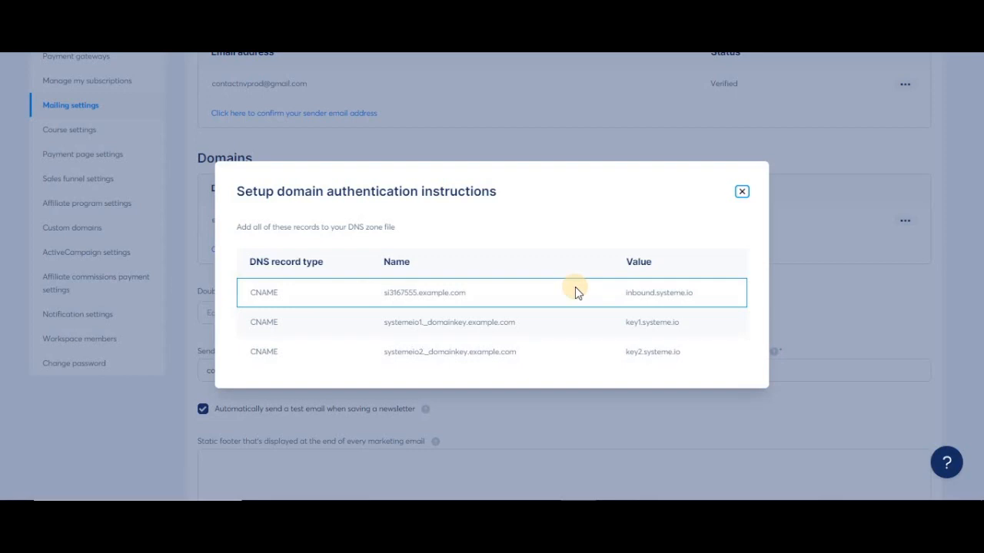
left_click(561, 126)
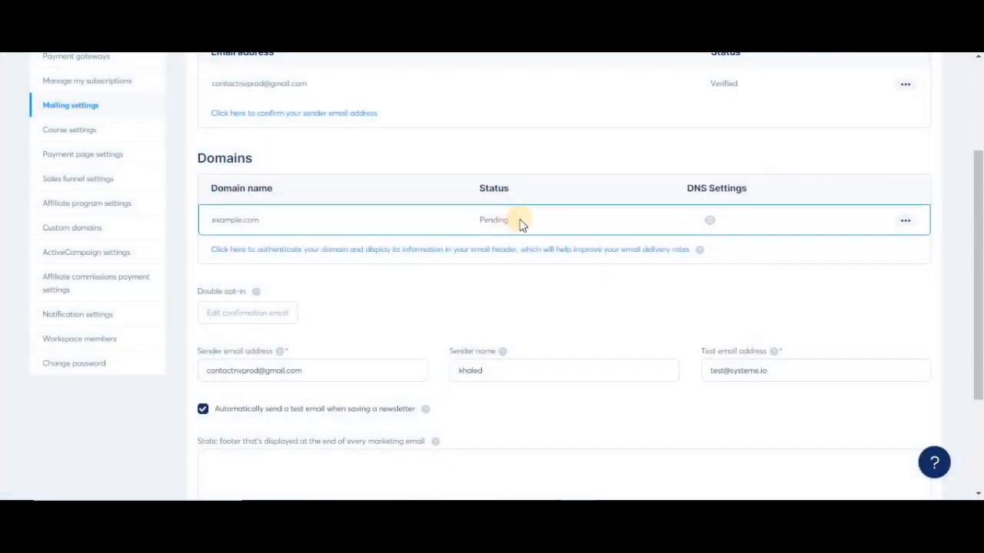
- Inspect the double opt-in confirmation email and its confirmation link placeholder, and close it without changes
scroll(273, 295, "down", 1)
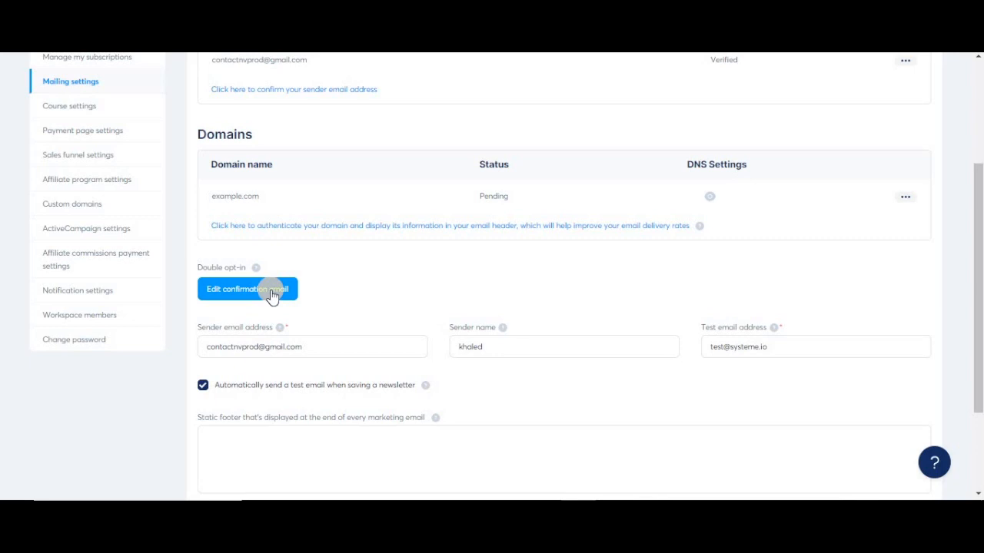
left_click(272, 296)
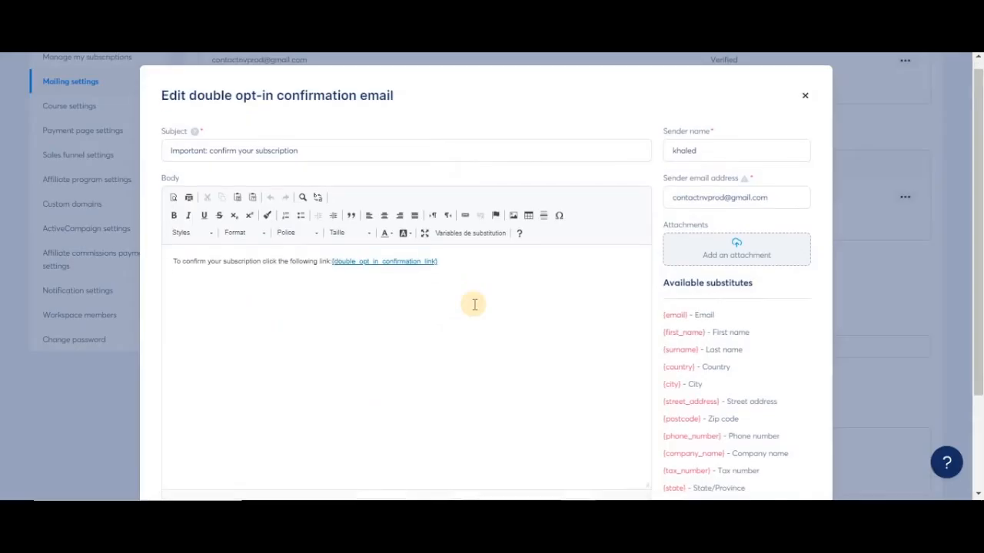
scroll(384, 261, "down", 1)
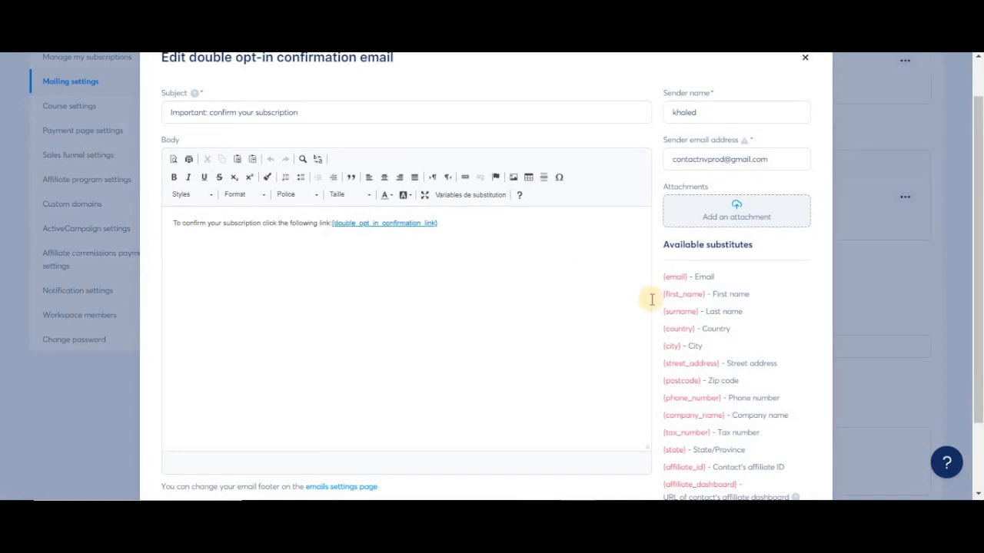
left_click_drag(438, 224, 331, 224)
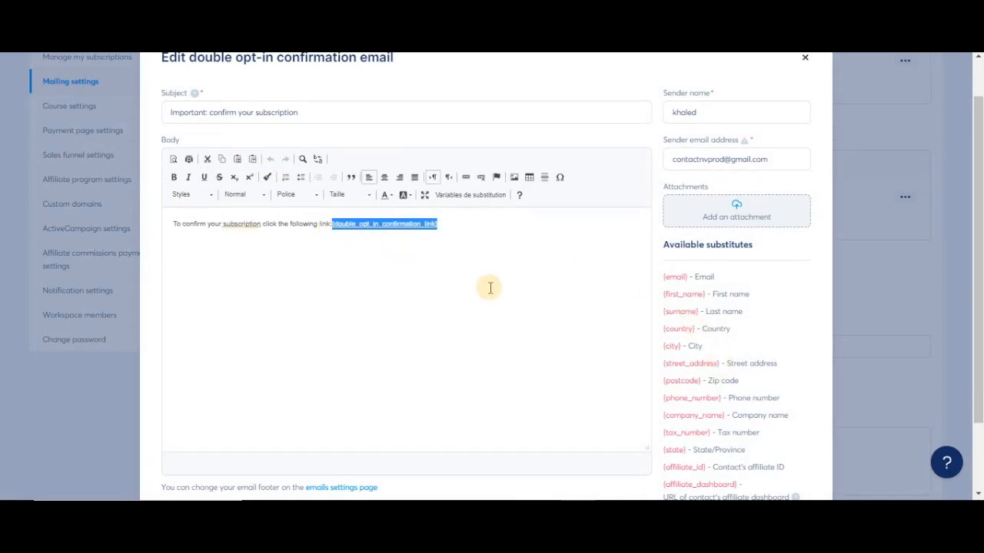
left_click(883, 295)
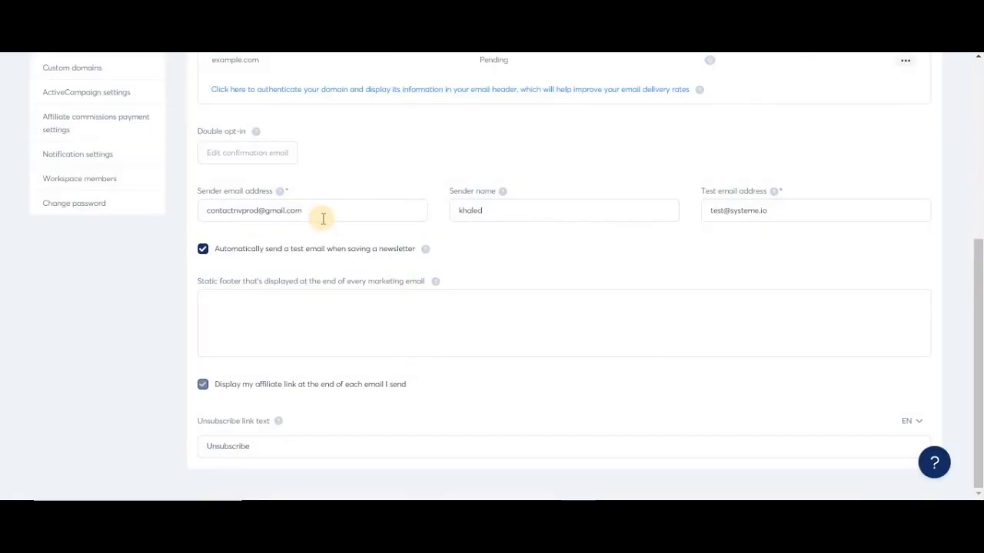
- Examine the sender email address, sender name, test email address and static footer fields of the mailing settings
triple_click(246, 209)
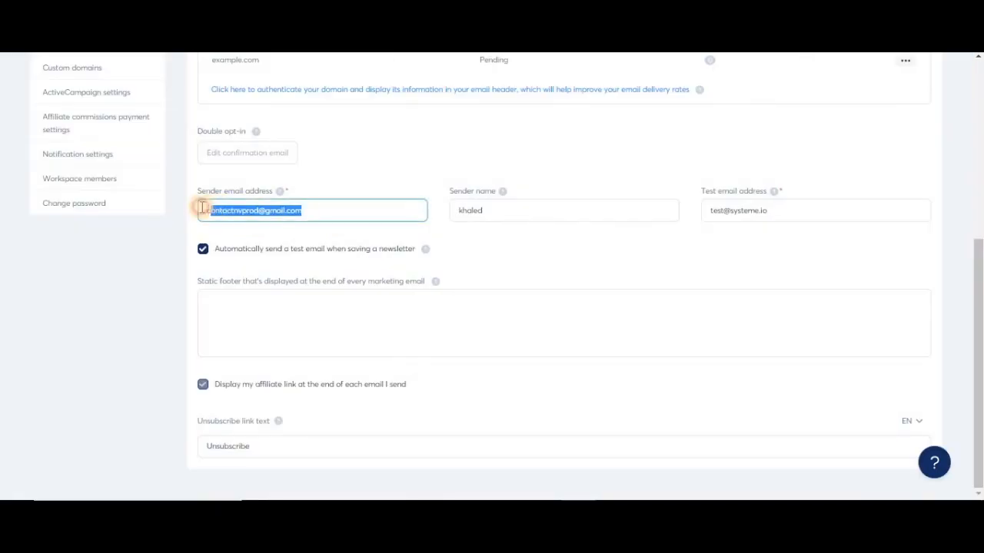
left_click(494, 212)
triple_click(453, 212)
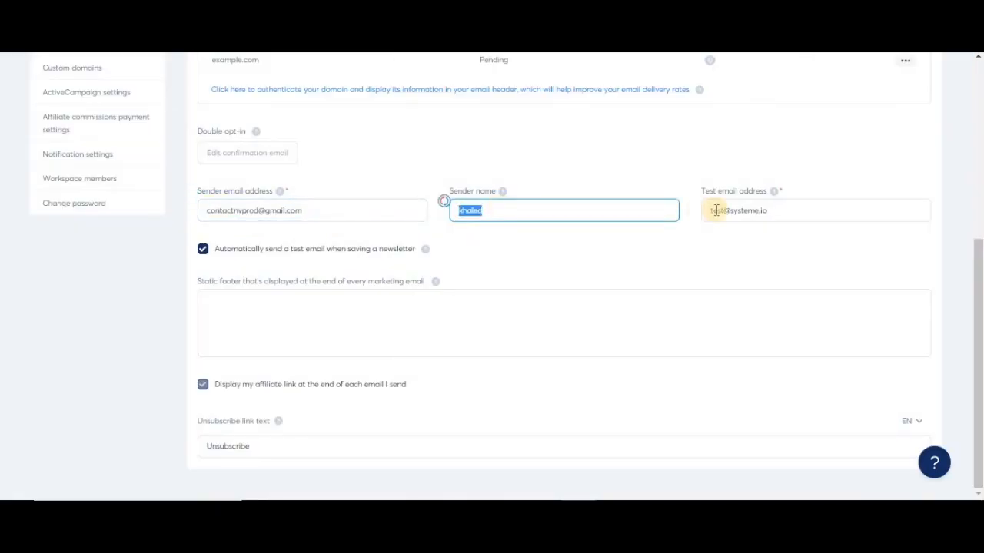
triple_click(757, 210)
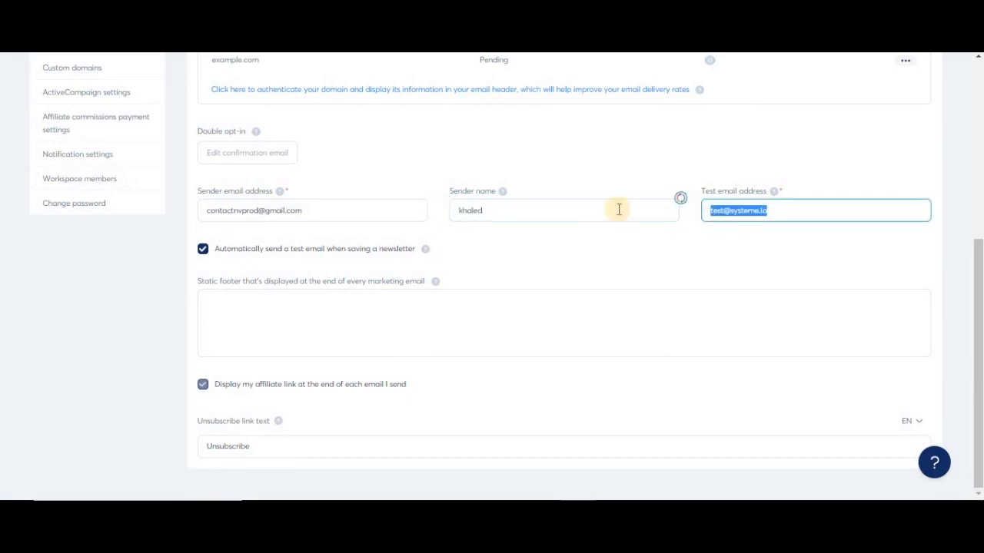
left_click(591, 210)
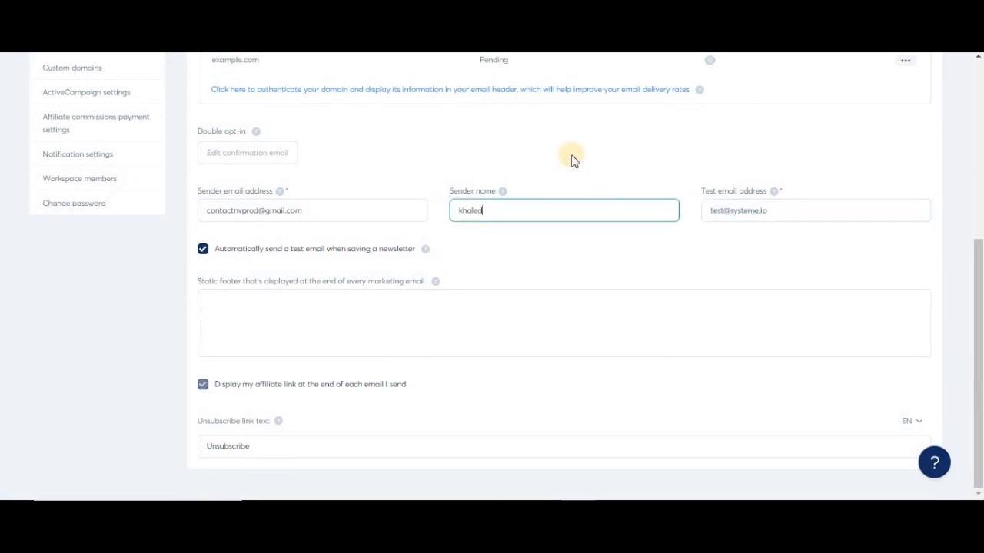
left_click(572, 160)
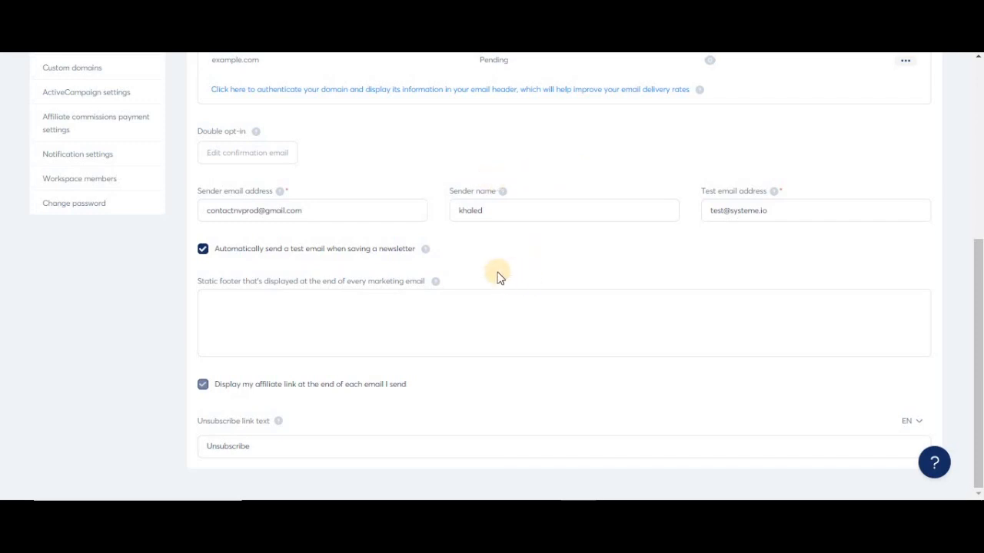
left_click(469, 325)
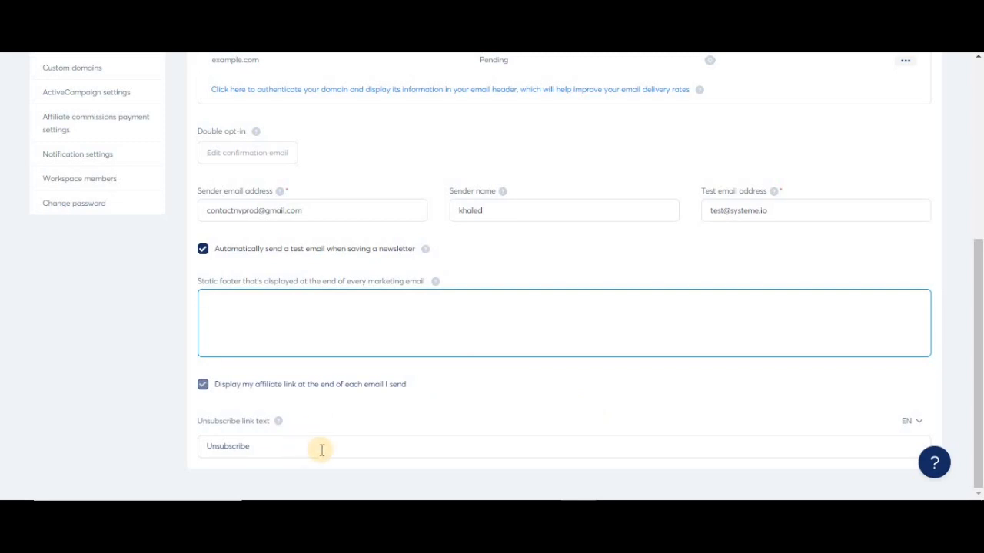
- Examine the unsubscribe link text field at the end of the mailing settings without changing it
left_click(272, 444)
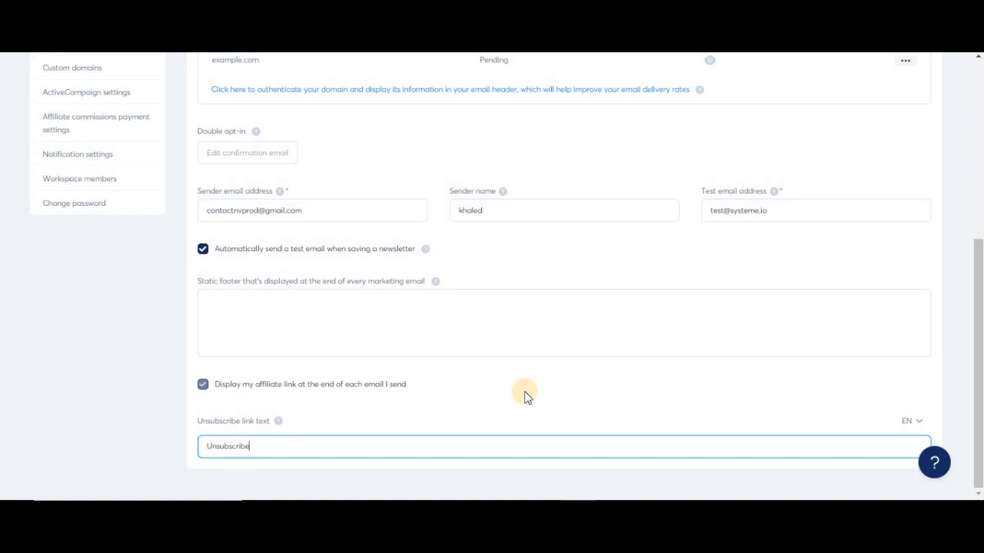
scroll(525, 397, "up", 3)
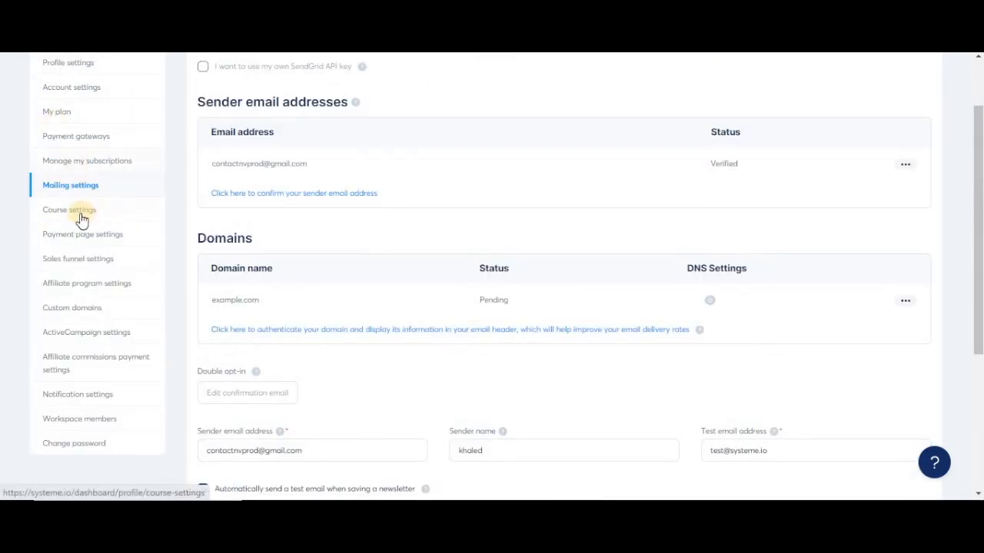
scroll(80, 246, "up", 1)
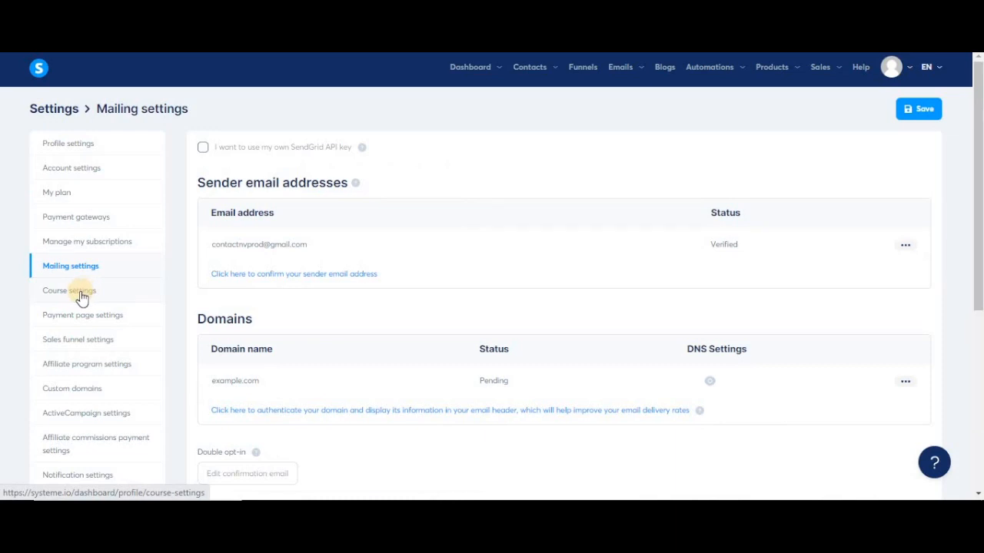
- Enable the Store student sessions option in the course settings
left_click(81, 297)
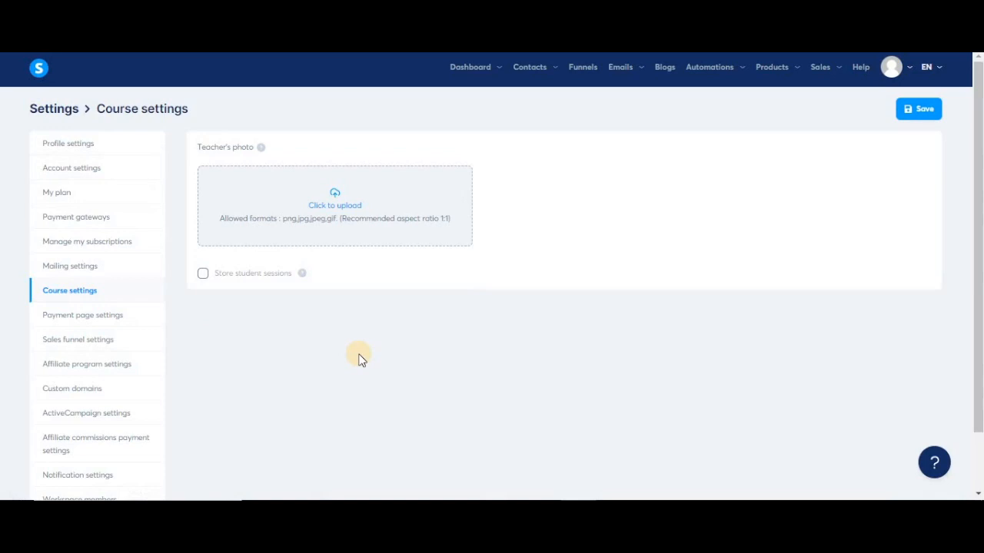
left_click(249, 279)
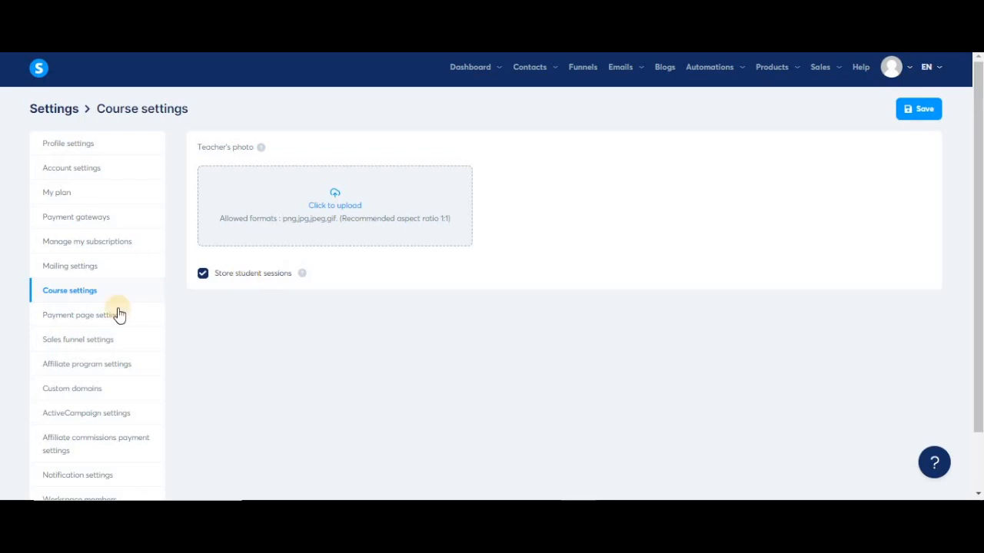
- Open the payment page settings and switch the option not to charge VAT to customers on and back off
left_click(92, 321)
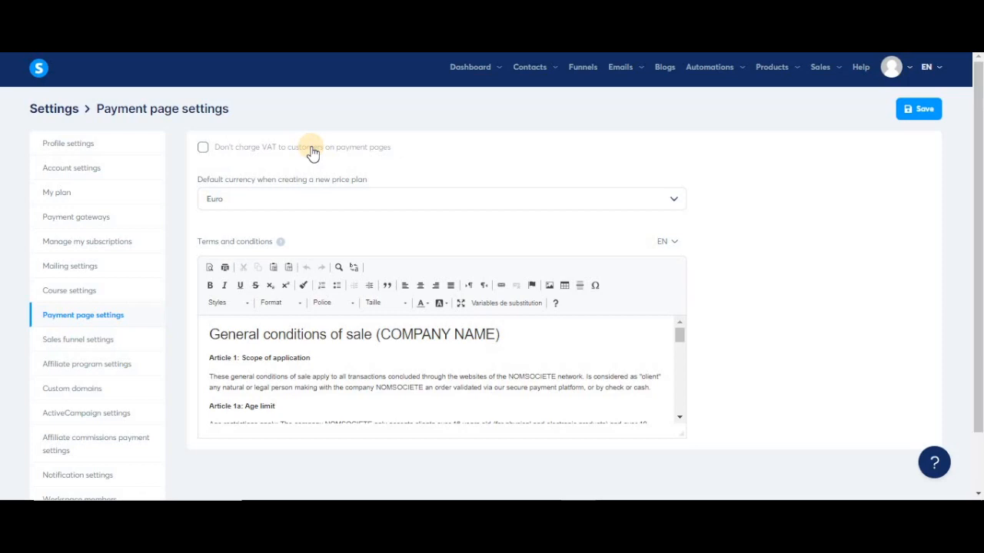
left_click(203, 148)
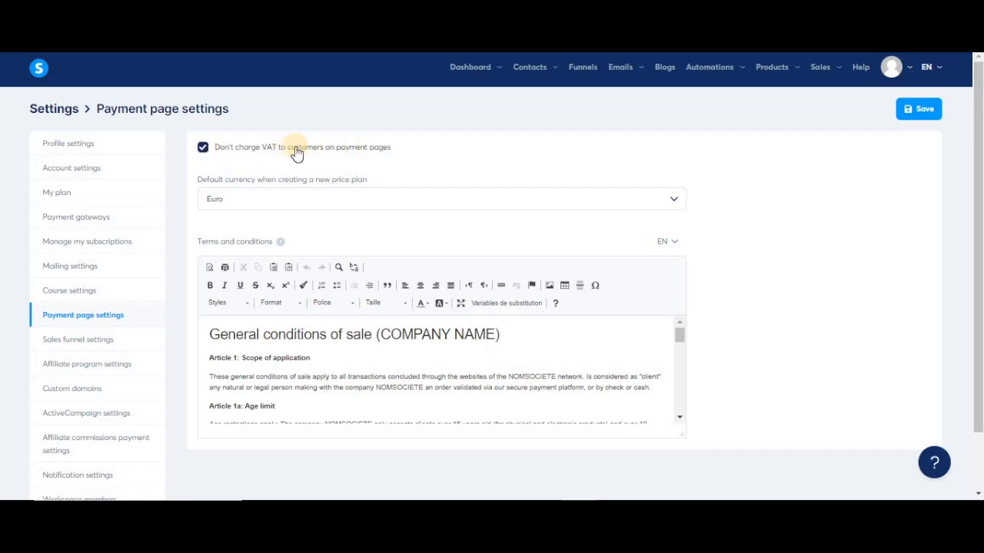
left_click(203, 148)
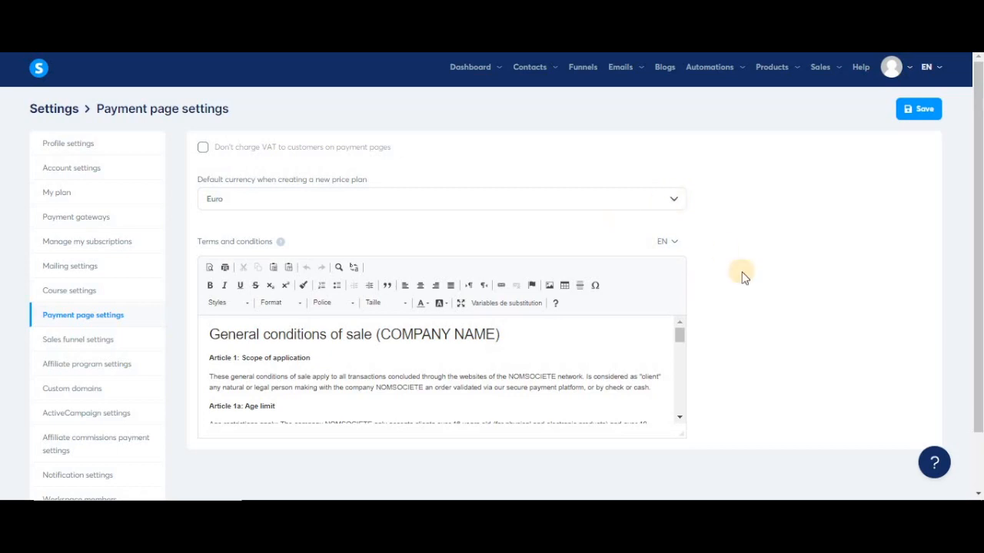
- Read through the general conditions of sale in the terms and conditions of the payment page settings
scroll(743, 275, "down", 2)
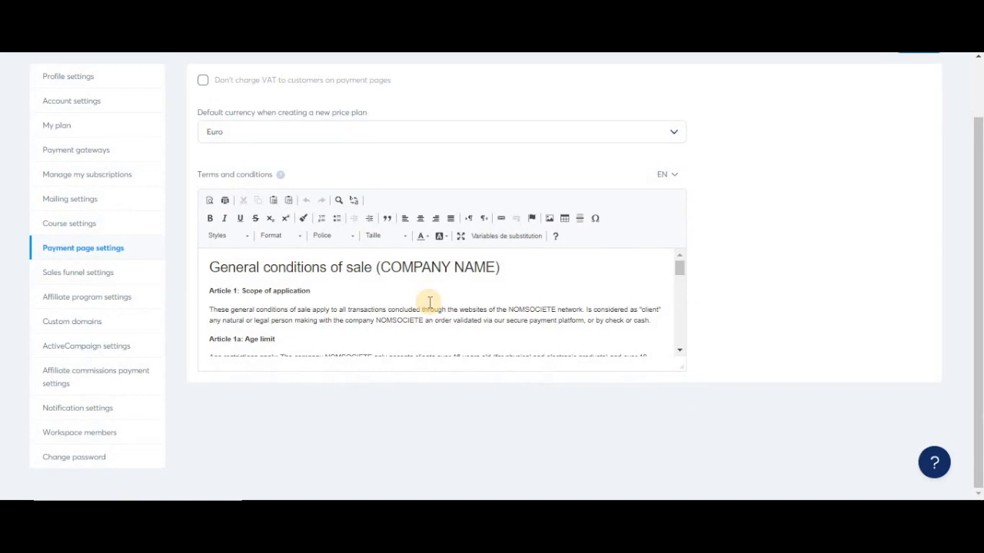
scroll(461, 294, "down", 1)
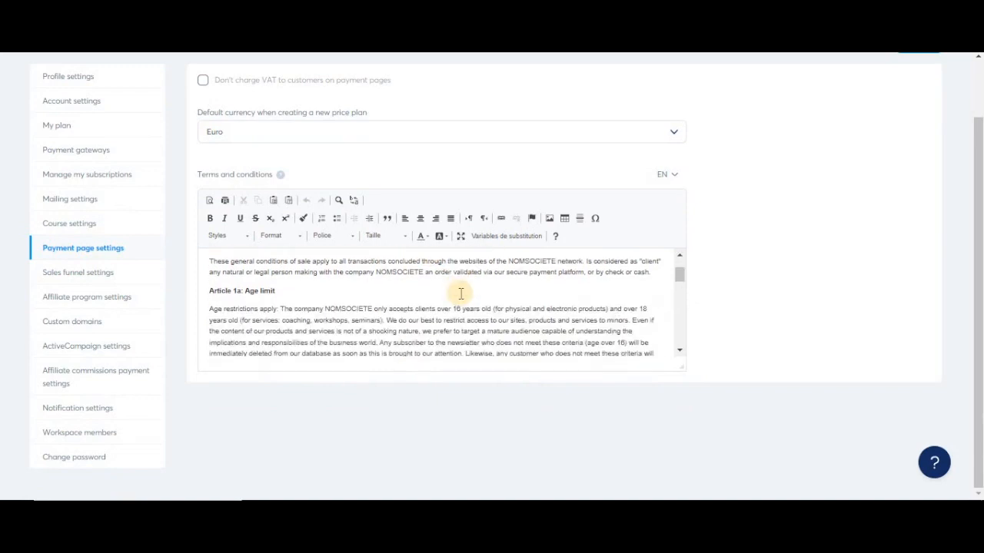
scroll(461, 294, "down", 4)
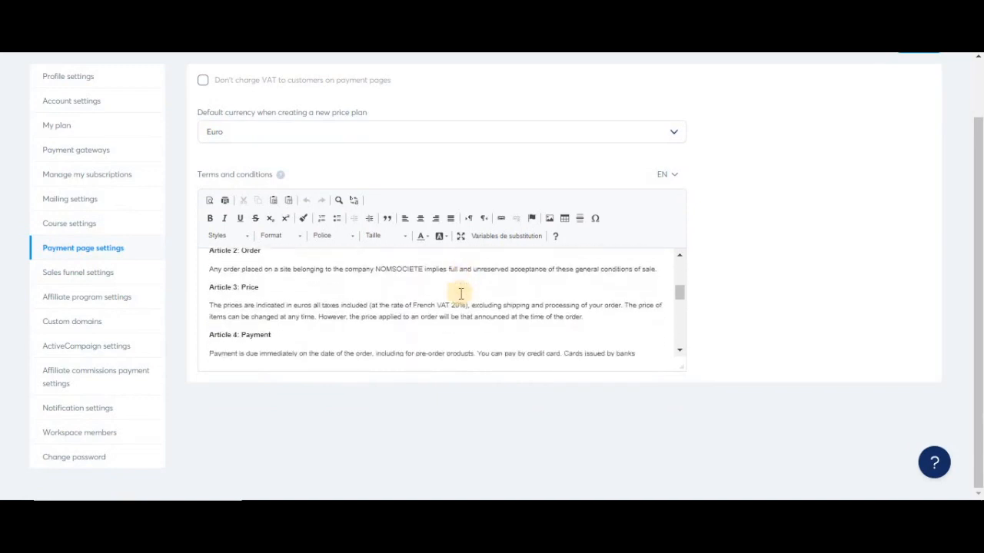
scroll(462, 293, "down", 2)
scroll(461, 294, "up", 7)
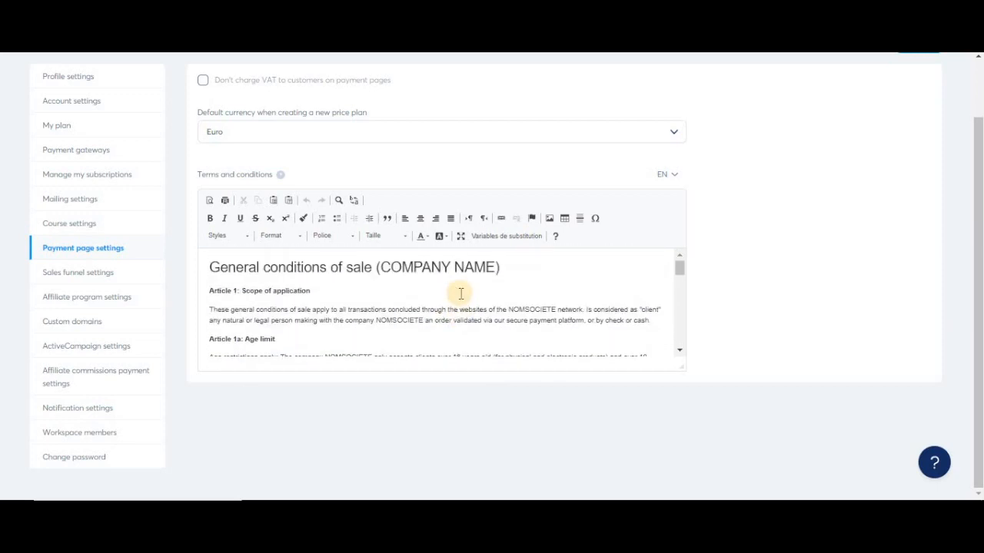
- Open the sales funnel settings
left_click(93, 273)
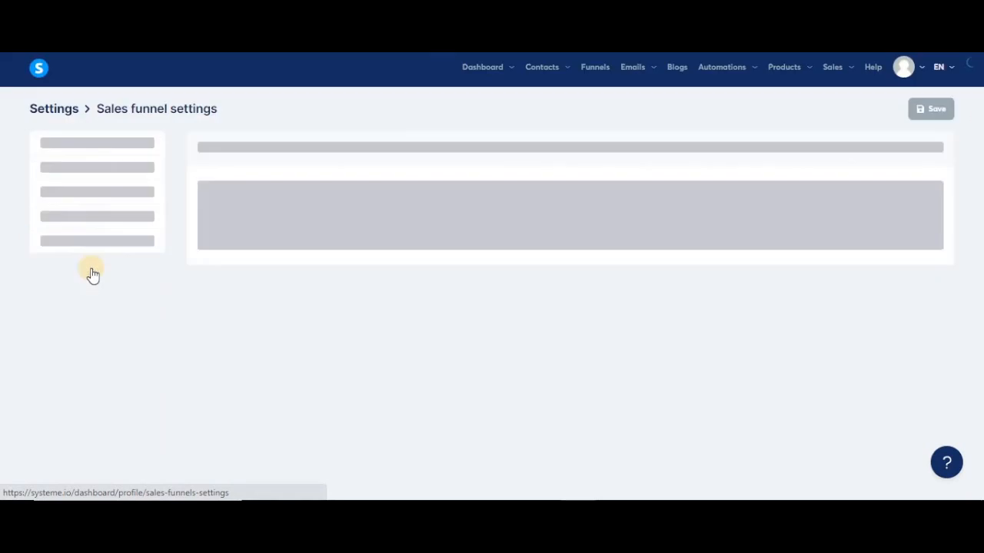